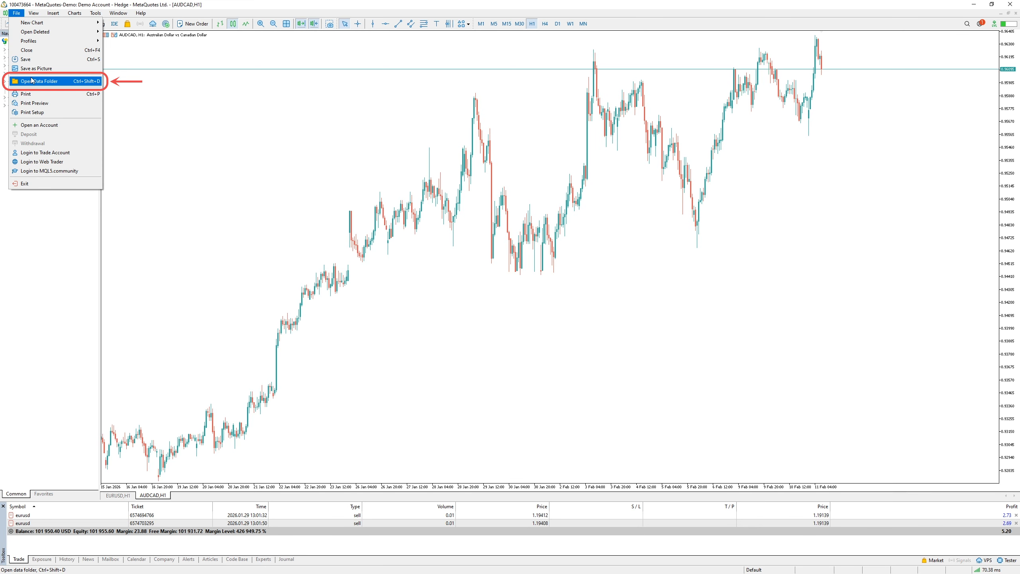
Paste the copied TradePanelMT5_Demo1816.ex5 file into the MQL5\Experts folder of the terminal's data folder and close the file window
click(31, 80)
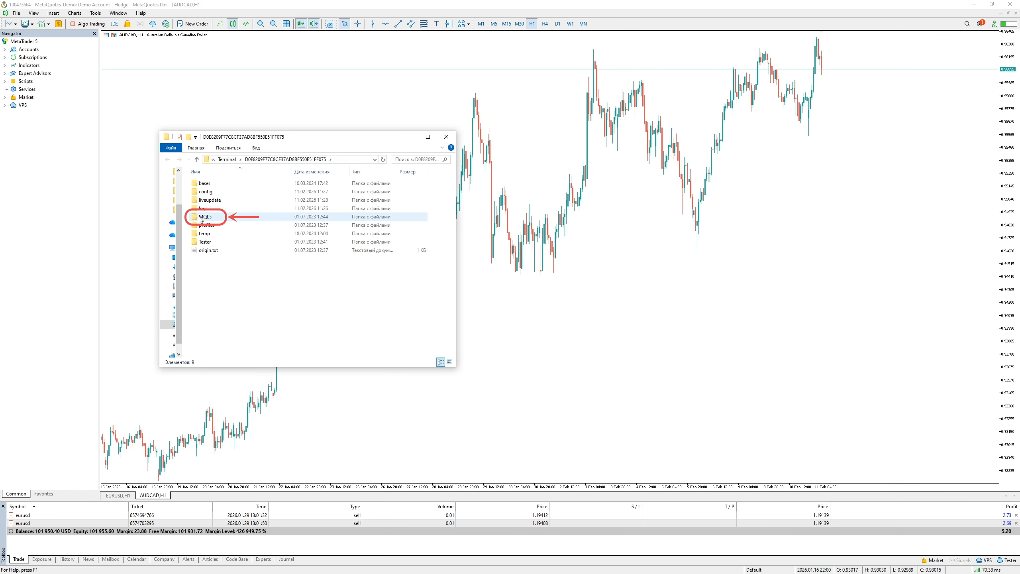
double_click(200, 219)
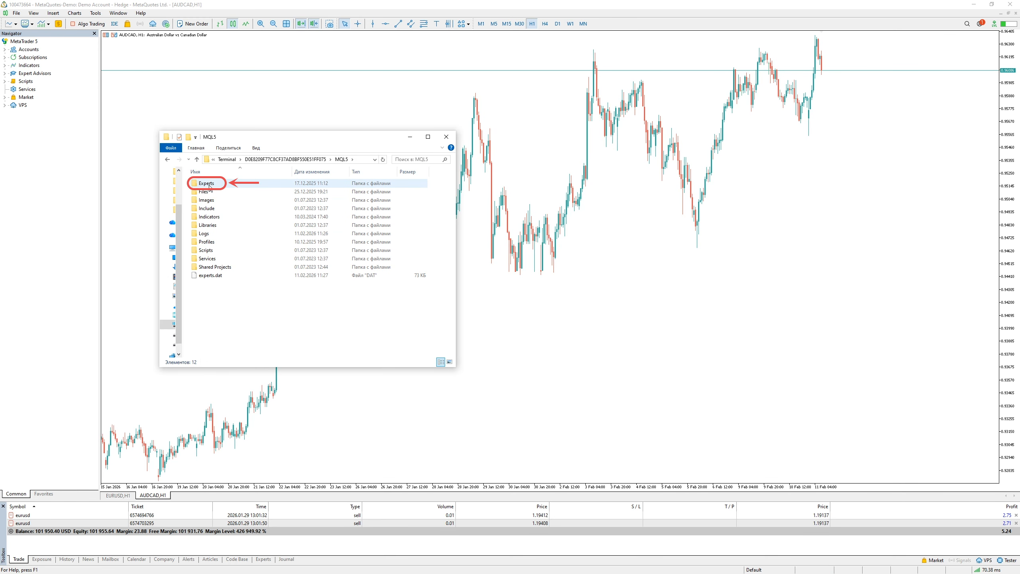
double_click(207, 184)
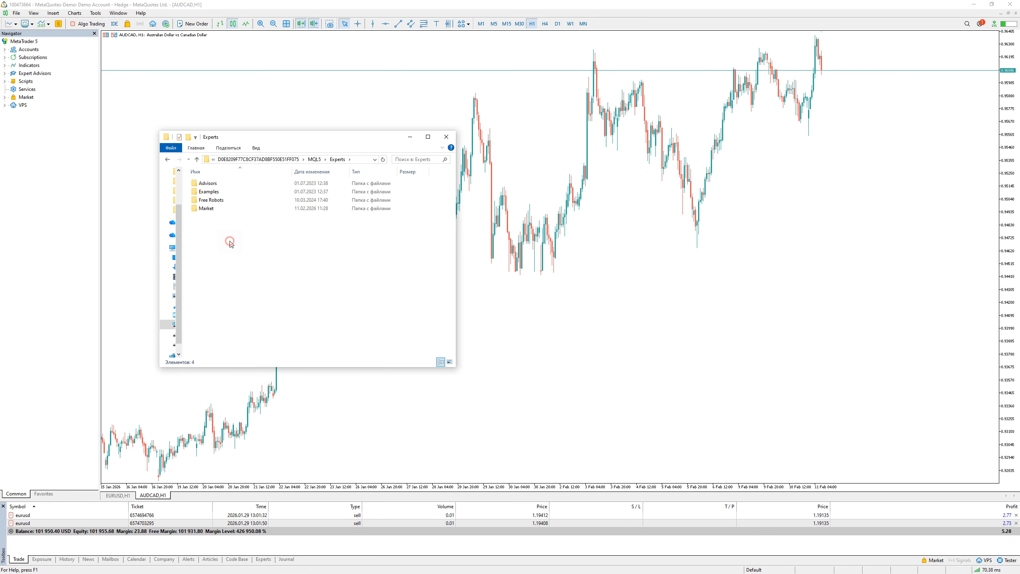
key(ctrl+v)
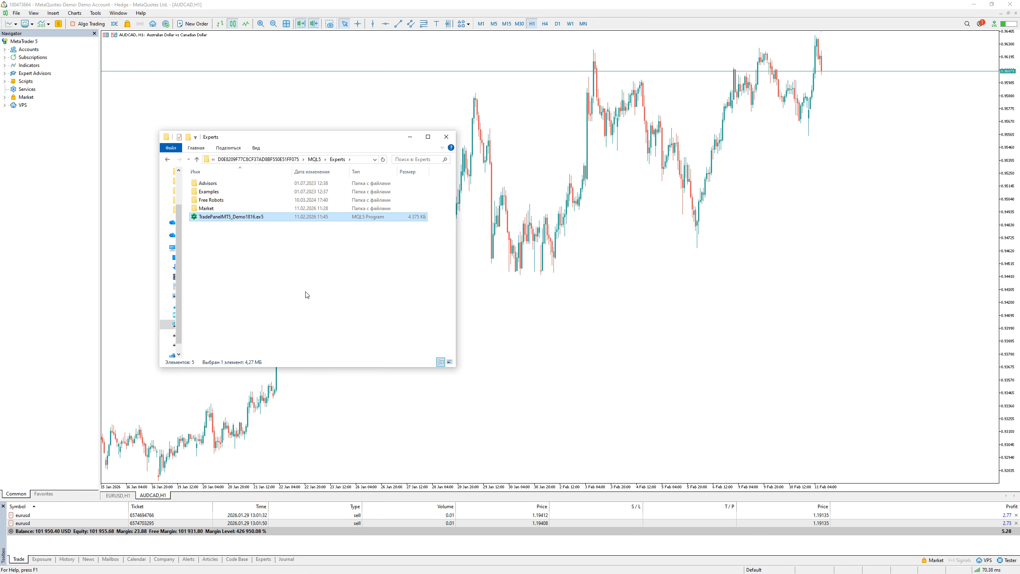
click(446, 137)
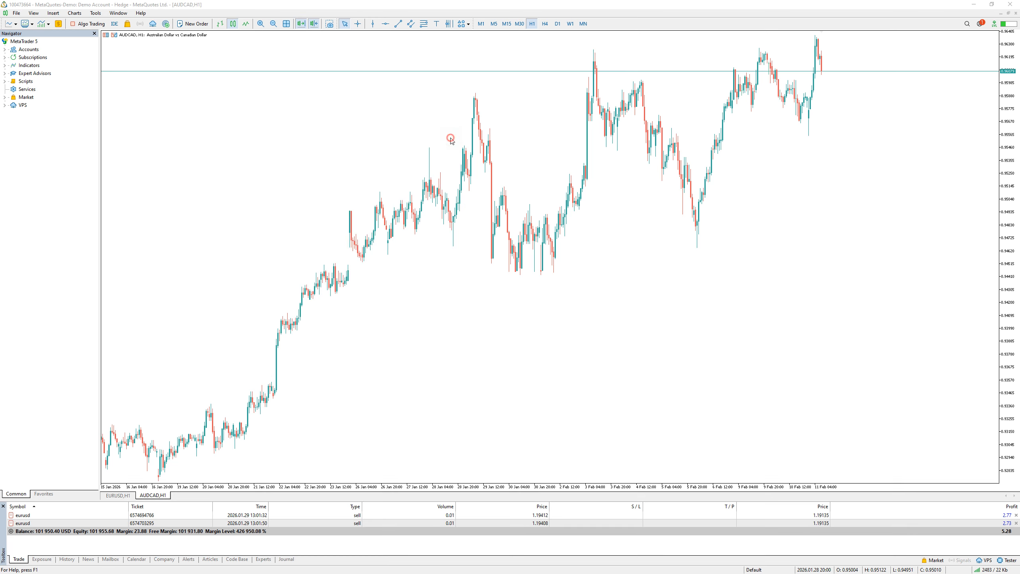
Expand the Expert Advisors list and refresh it
click(5, 74)
right_click(28, 74)
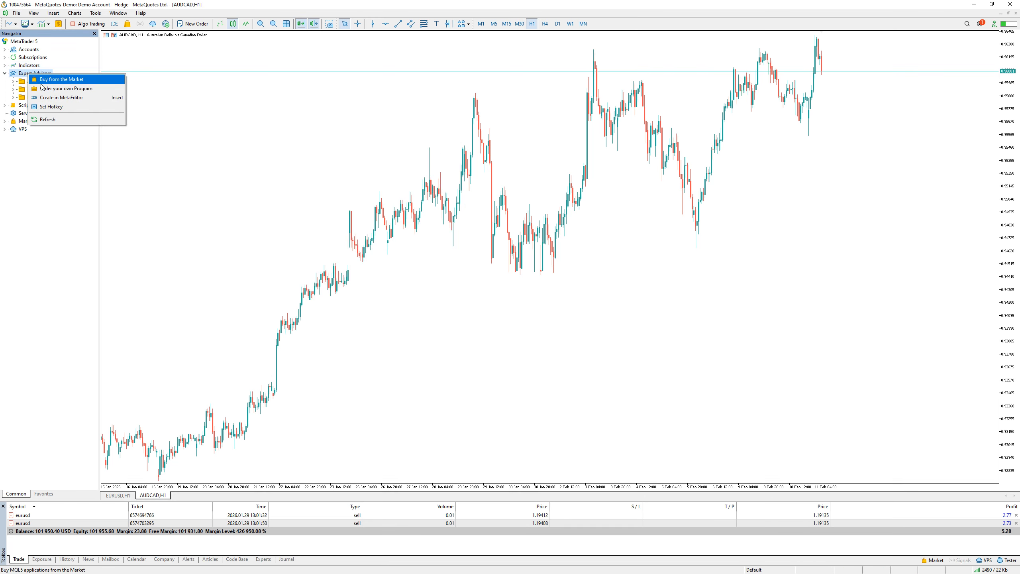
click(53, 120)
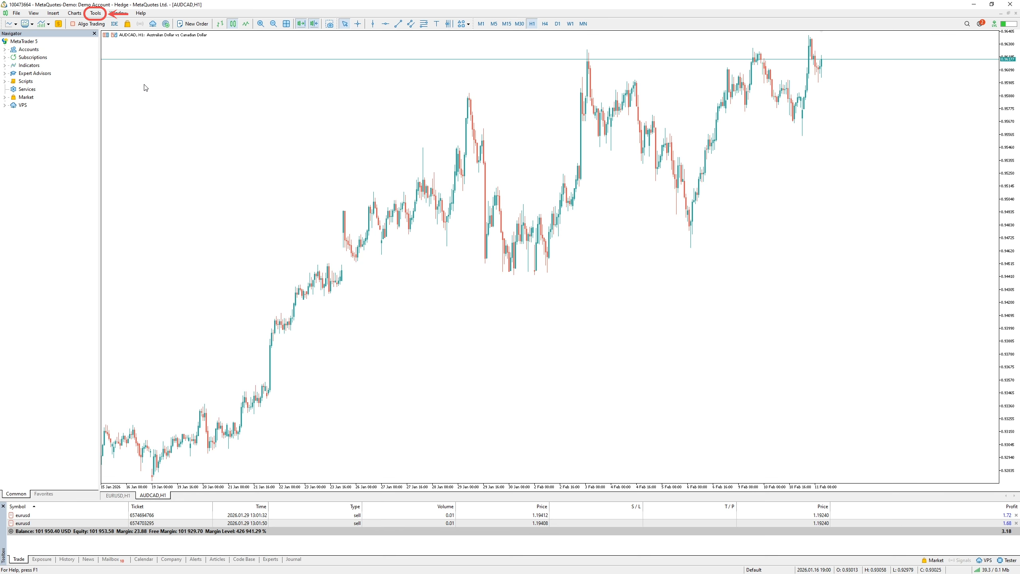
Enter the MQL5.community account login and password in the terminal options and confirm them
click(96, 13)
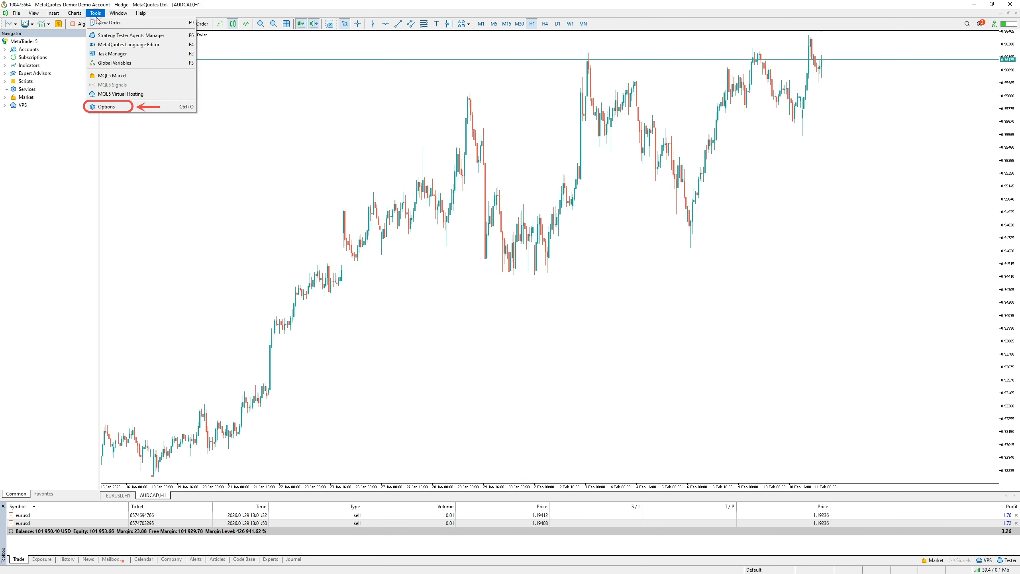
click(106, 107)
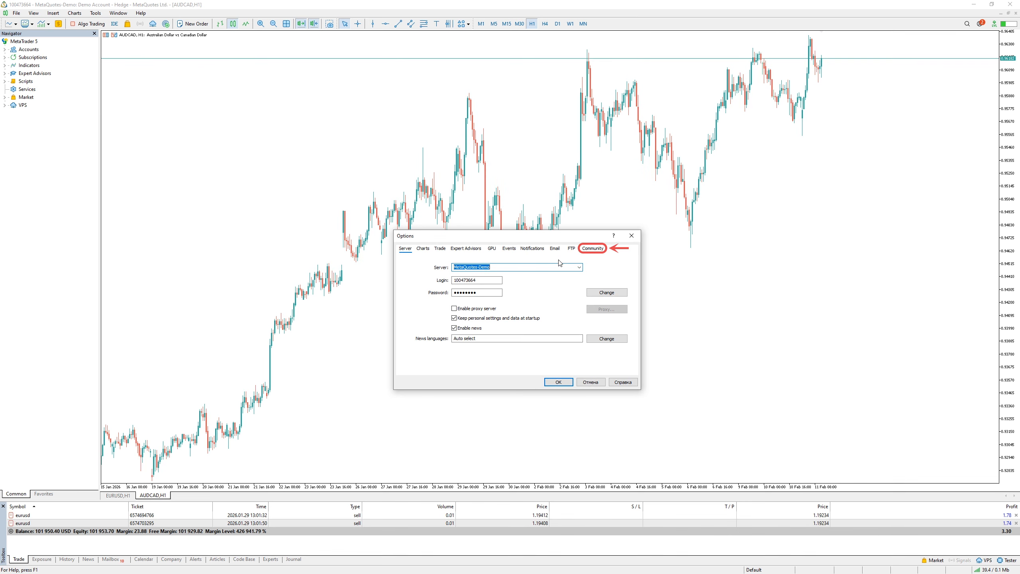
click(593, 248)
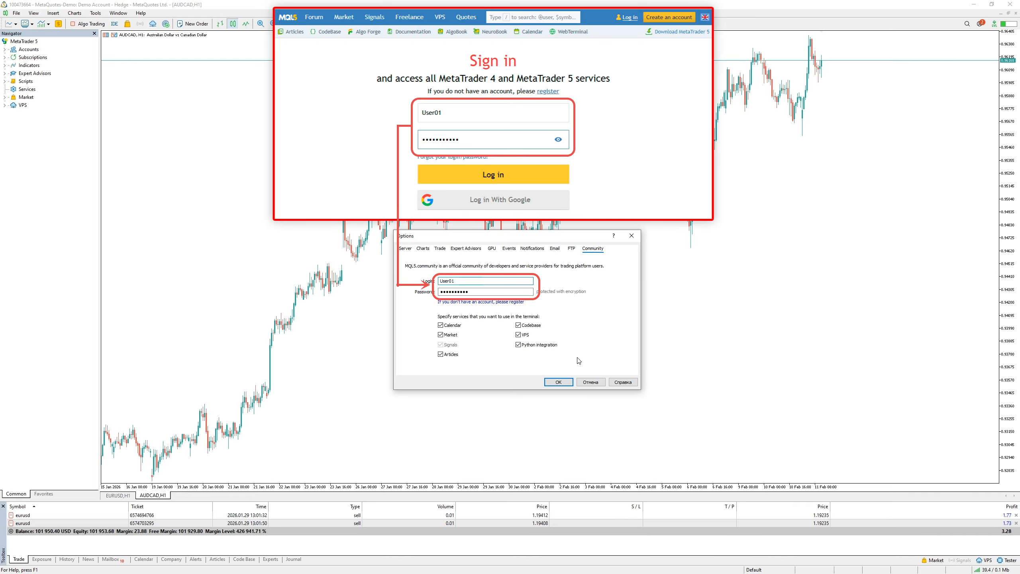
click(562, 382)
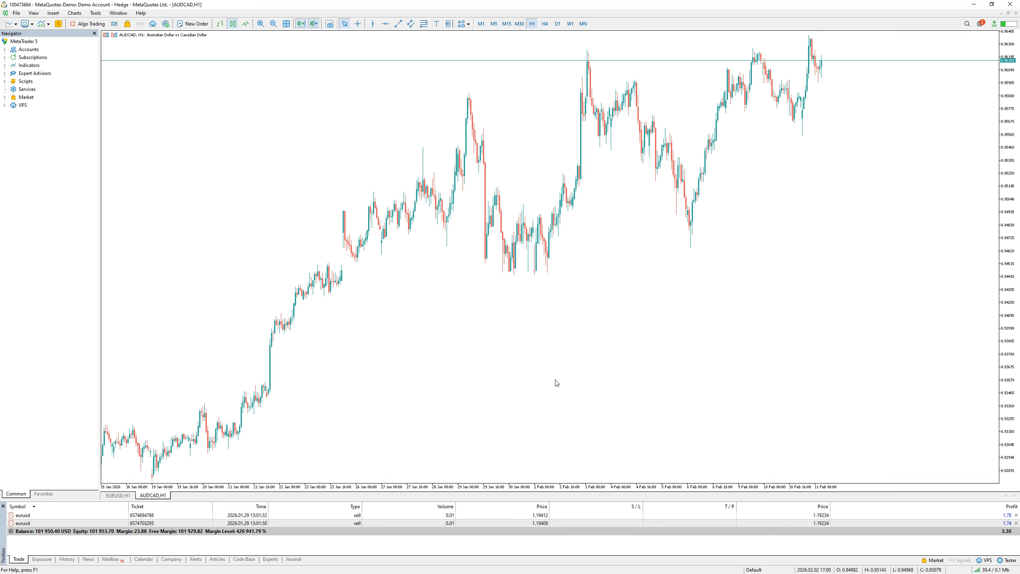
Install TradePanel MT5 from the purchased products in the Market
double_click(21, 98)
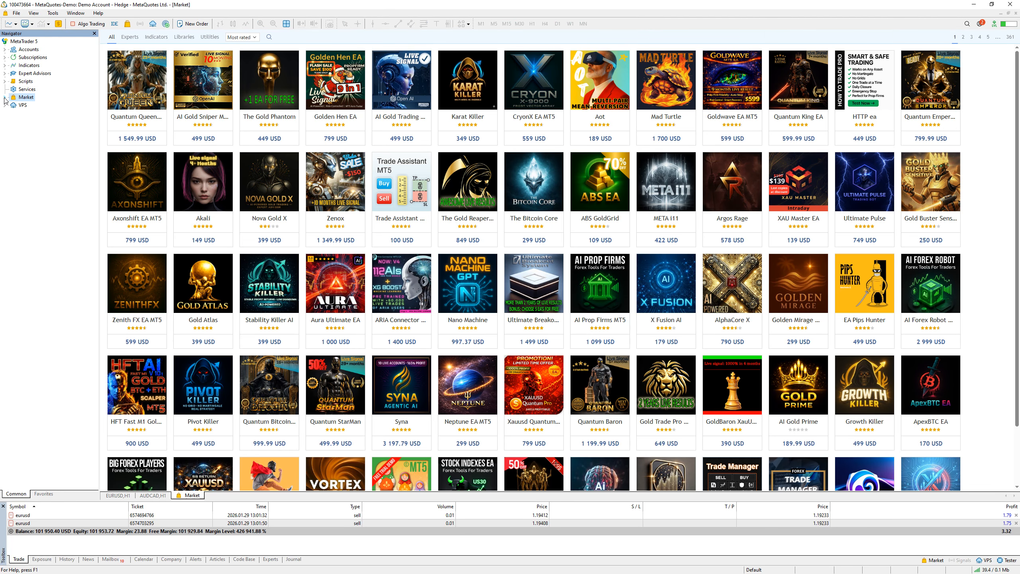
click(5, 98)
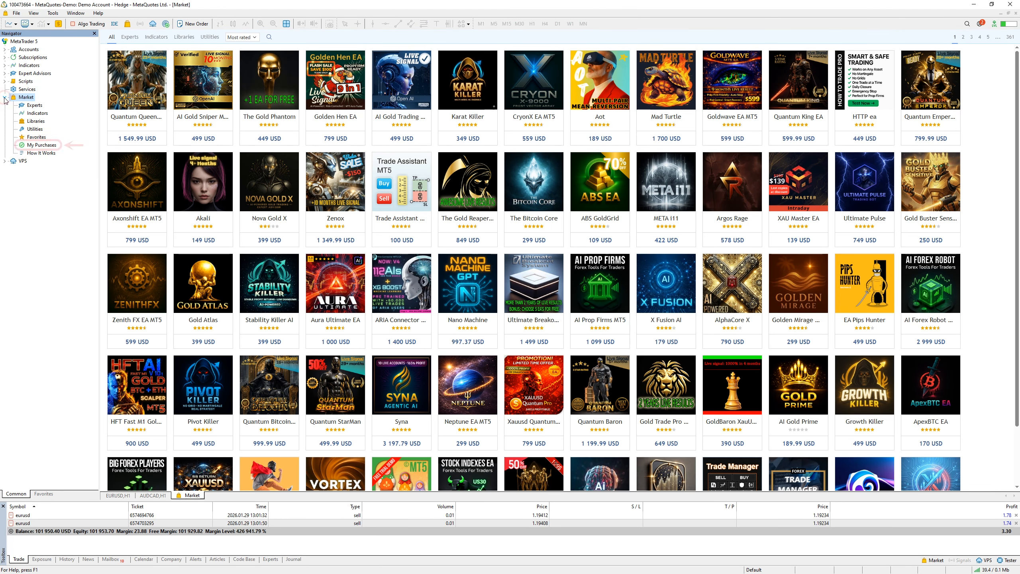
double_click(37, 145)
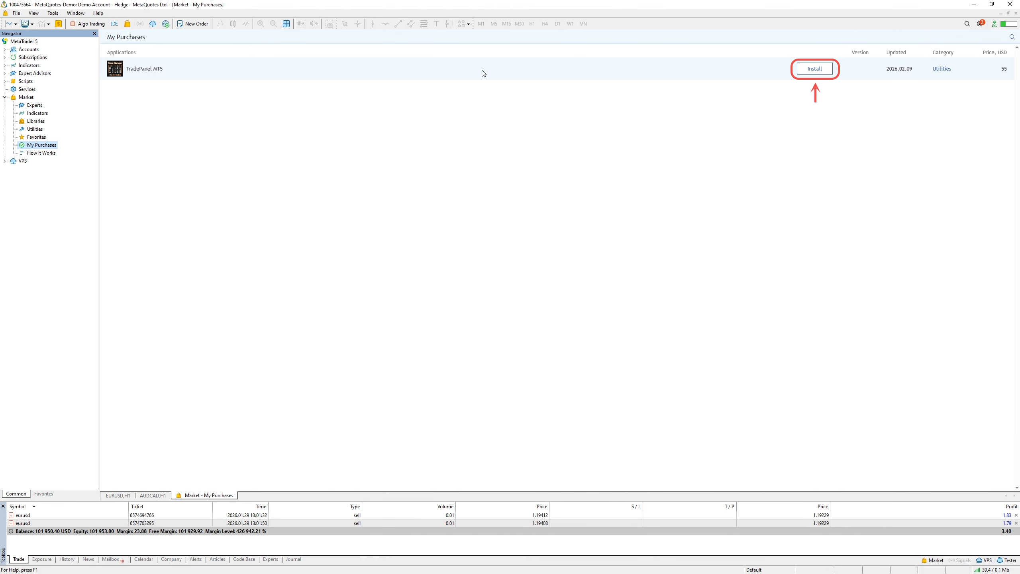
click(811, 72)
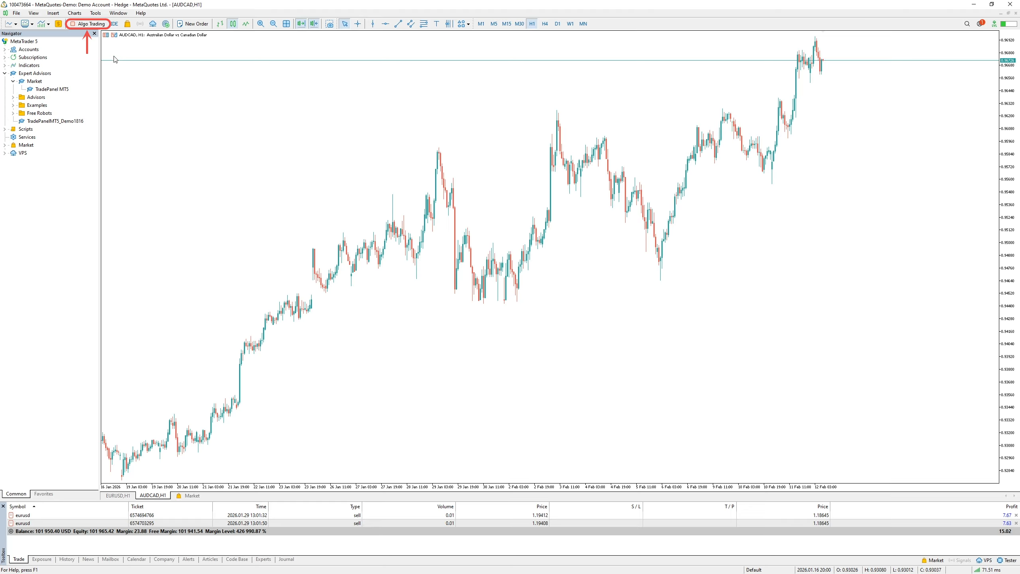
Enable algo trading and turn off the options that disable it when the profile or the charts symbol or period has been changed
click(92, 25)
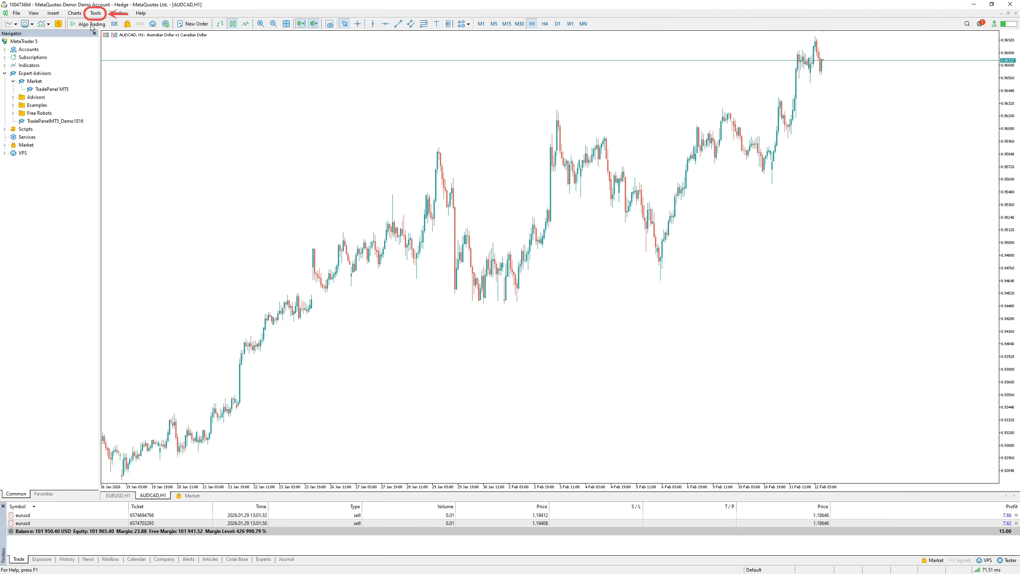
click(96, 13)
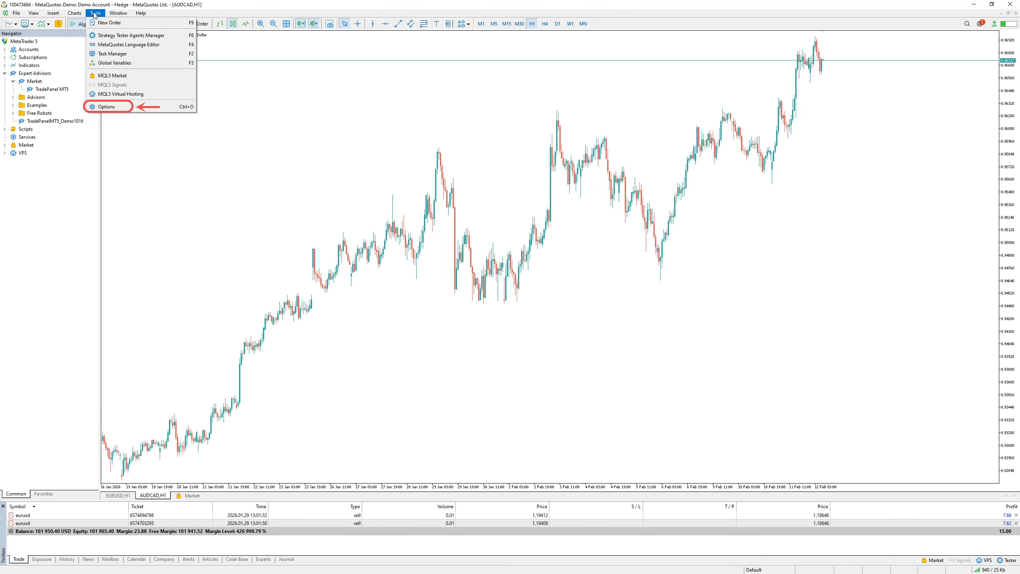
click(106, 107)
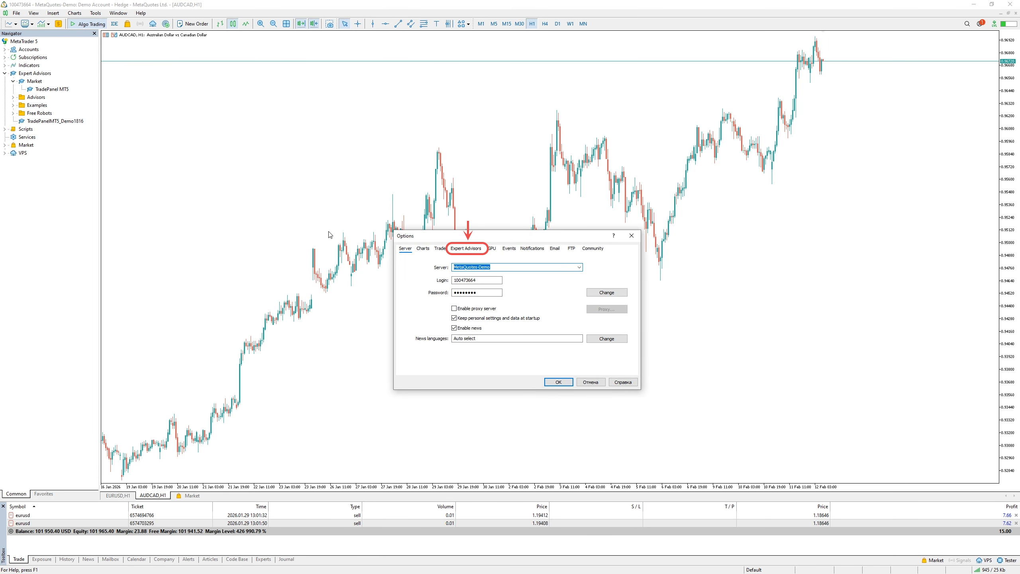
click(466, 249)
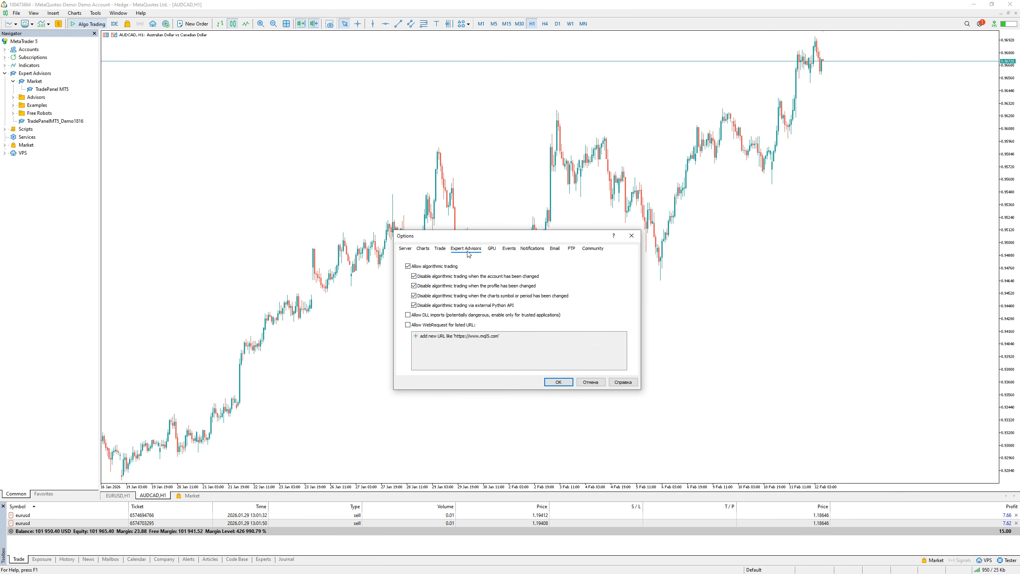
click(415, 286)
click(414, 296)
click(559, 382)
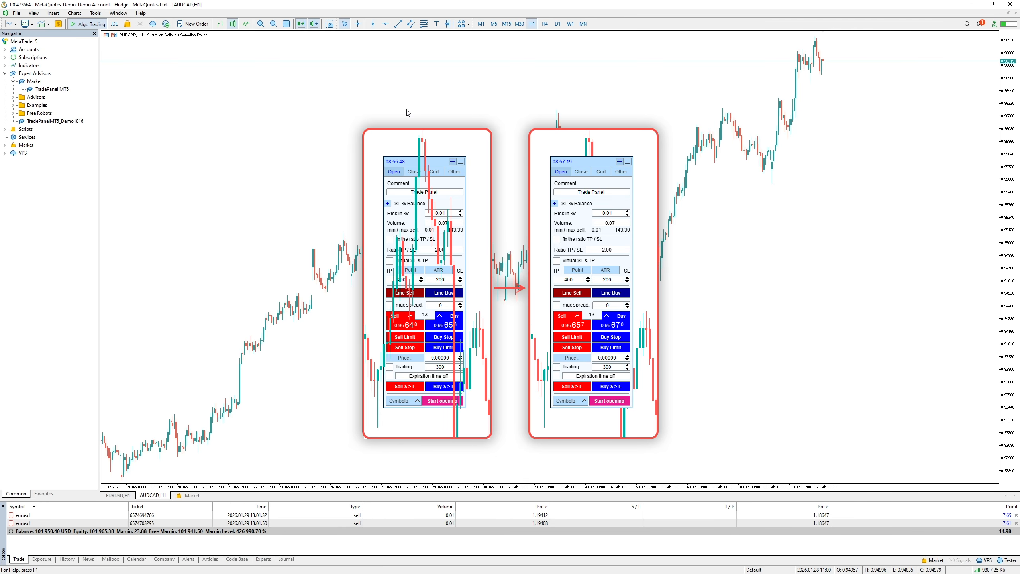
Turn off Chart on foreground in the AUDCAD,H1 chart's properties
right_click(407, 111)
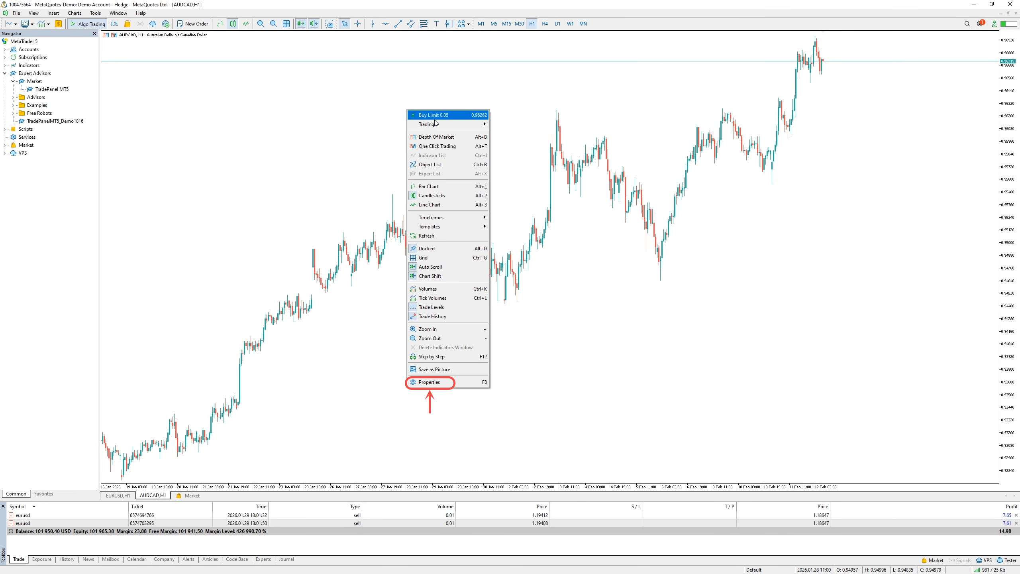
click(415, 382)
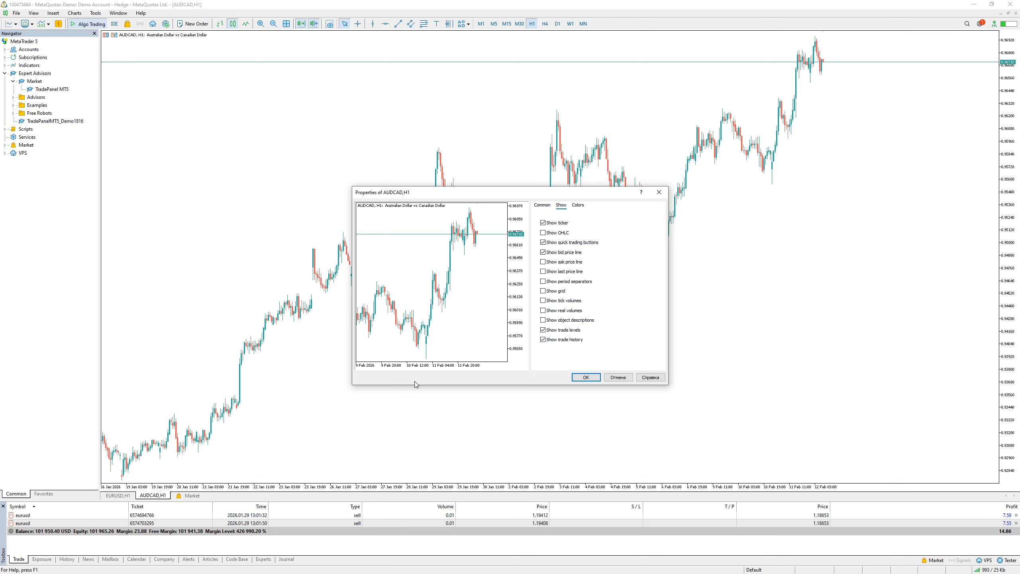
click(538, 206)
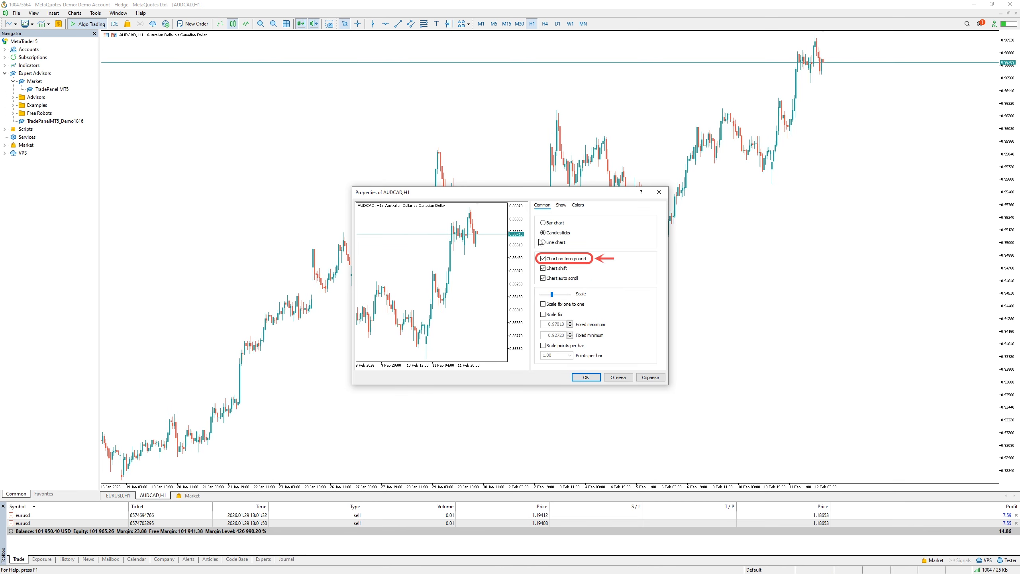
click(542, 261)
click(588, 377)
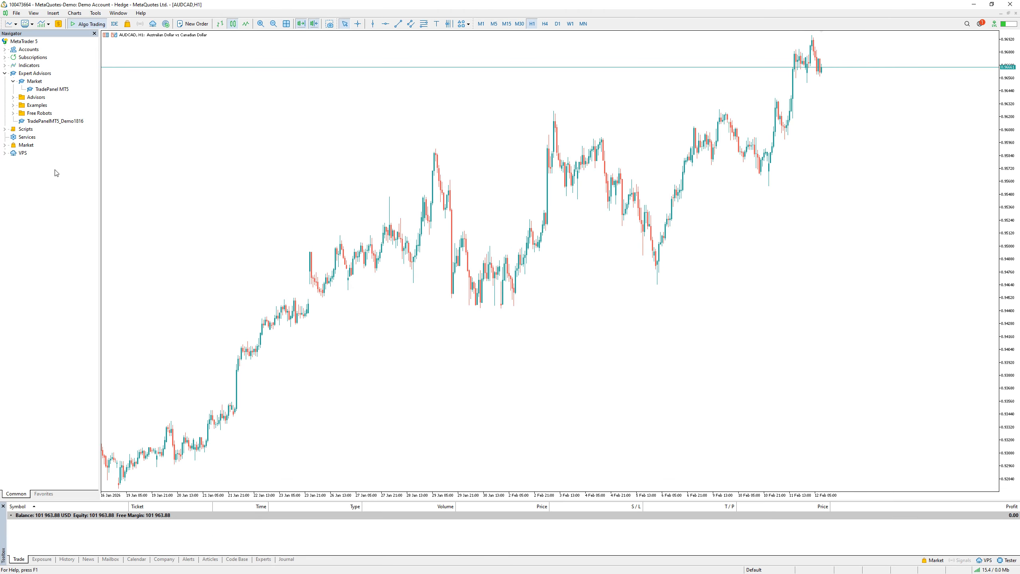
Attach the TradePanel MT5 expert advisor from the Market group to the AUDCAD chart with algo trading allowed
right_click(52, 90)
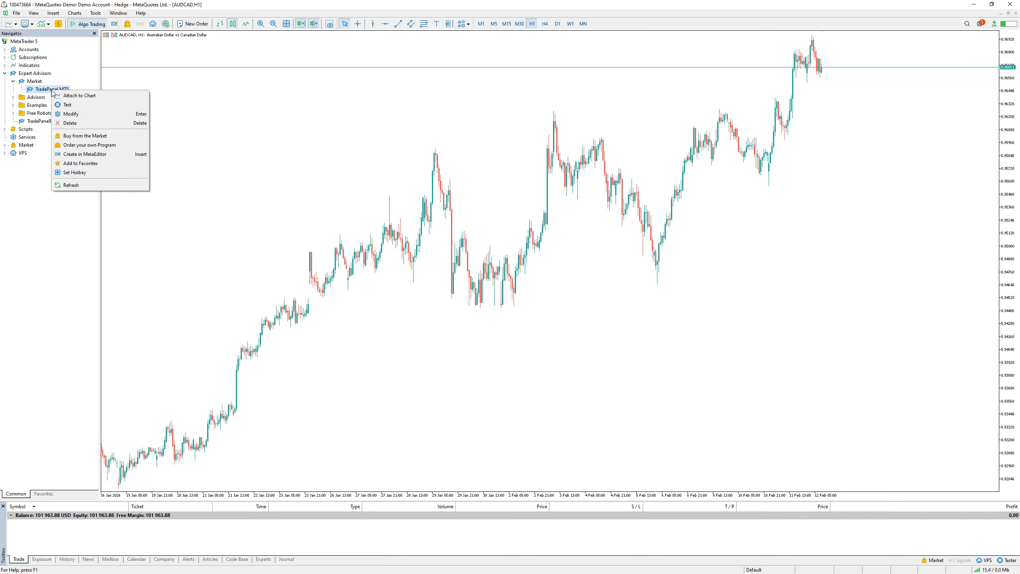
click(79, 95)
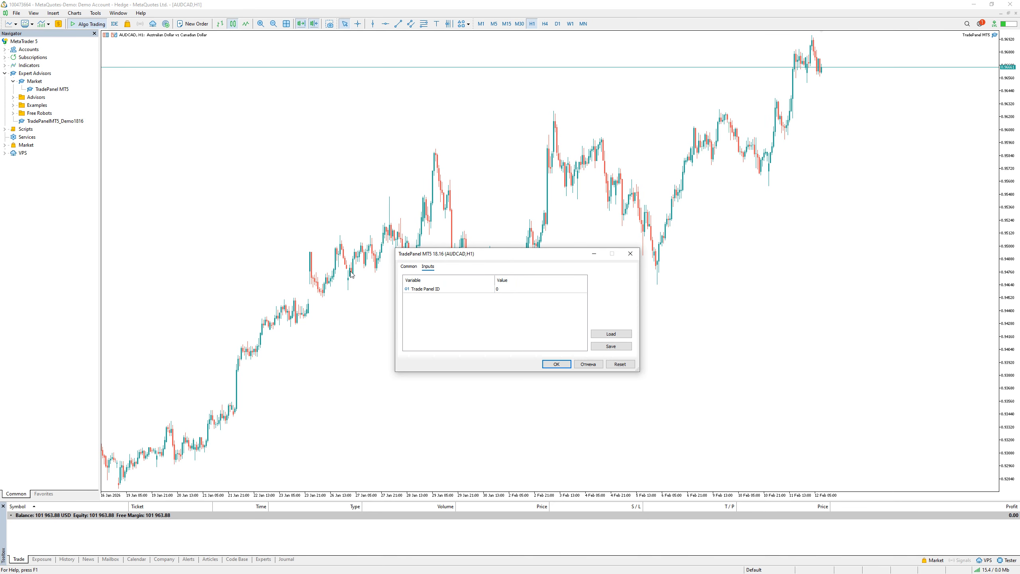
click(409, 268)
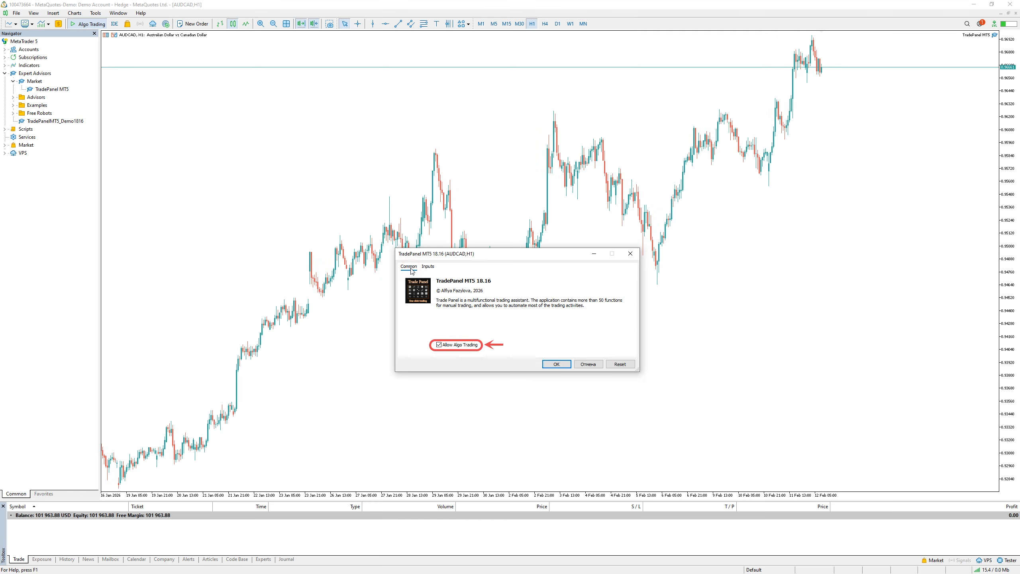
click(440, 346)
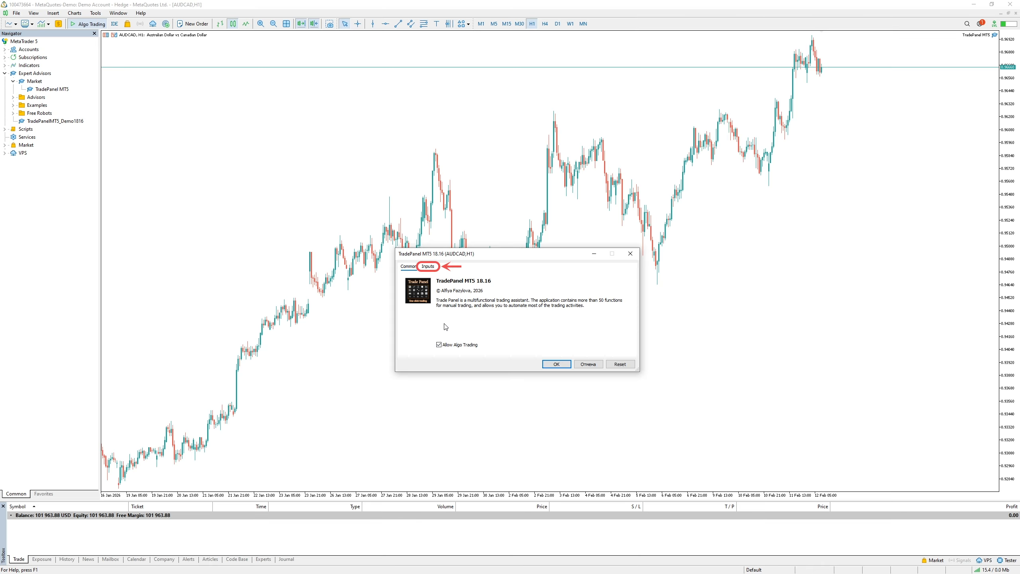
Set the Trade Panel ID input to 1 and confirm the TradePanel MT5 settings
click(430, 267)
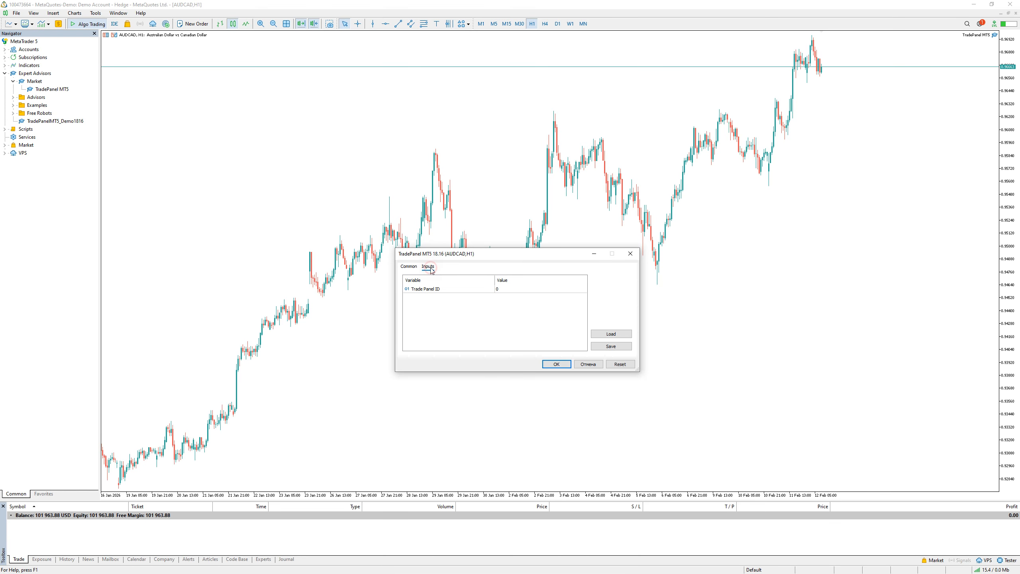
double_click(498, 288)
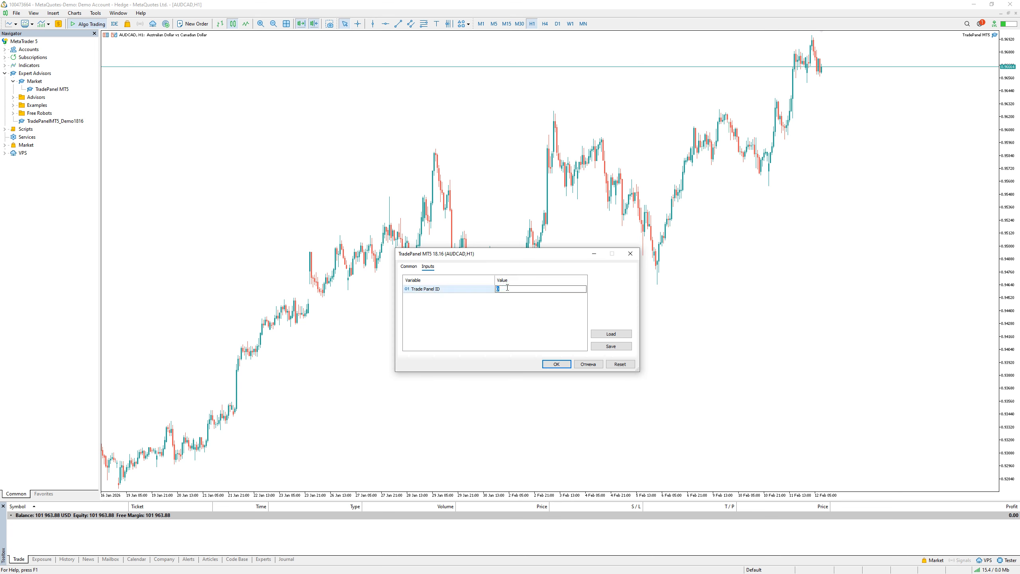
text(1)
click(493, 310)
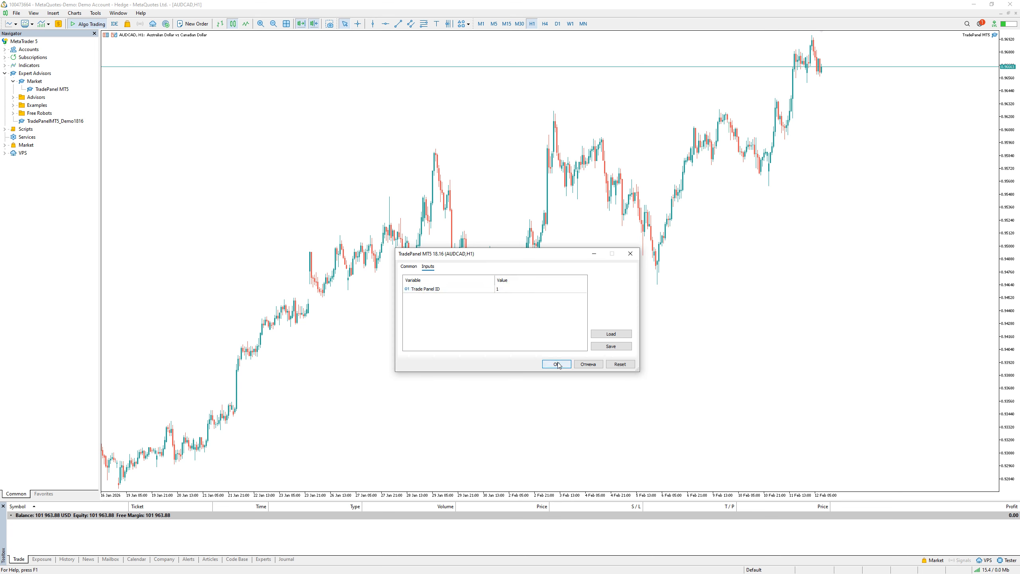
click(556, 364)
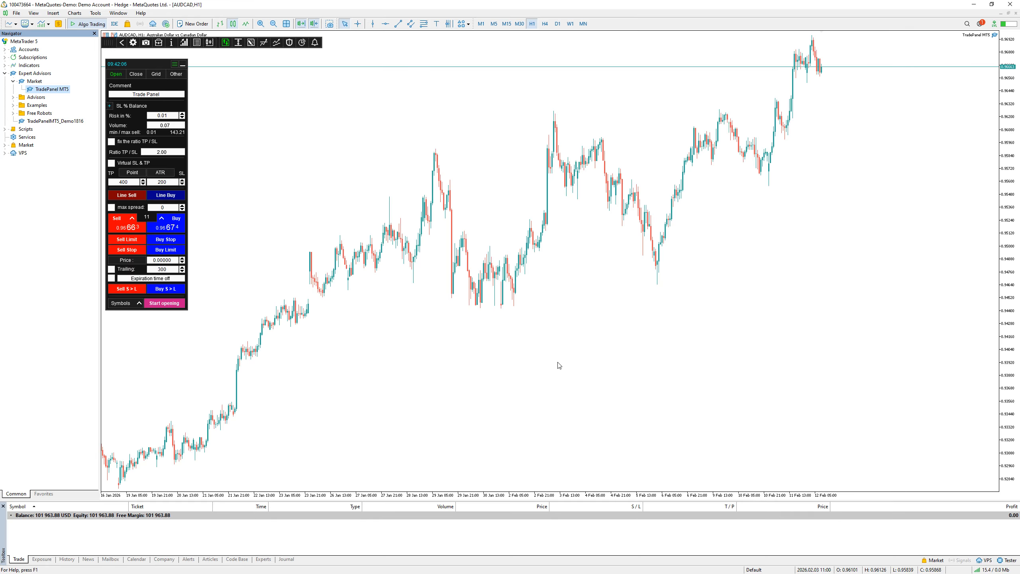
Open another AUDCAD chart and an AUDJPY chart, and tile all chart windows side by side
click(8, 23)
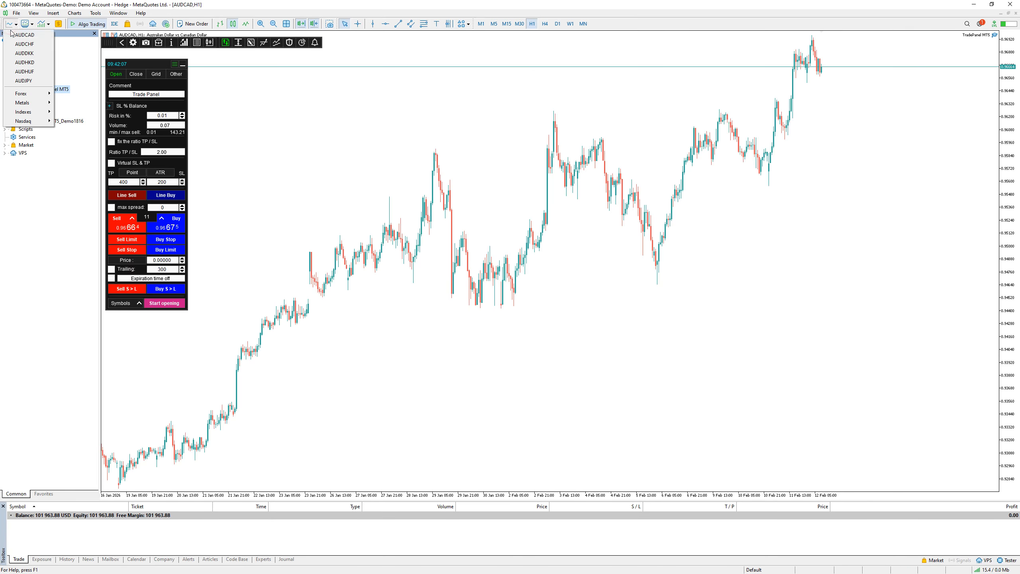
click(10, 30)
click(9, 26)
click(24, 81)
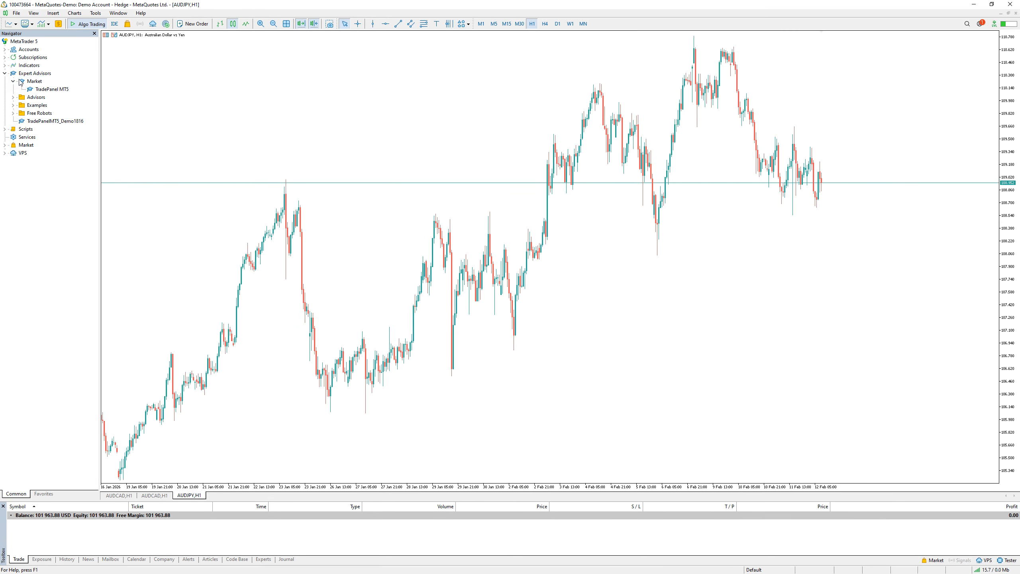
click(118, 12)
click(119, 55)
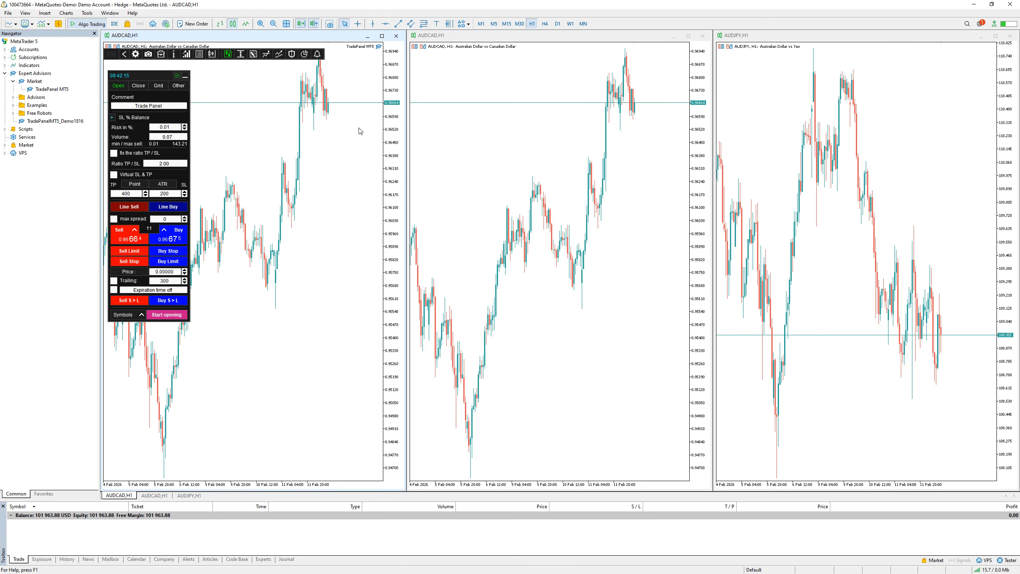
Attach TradePanel MT5 to the middle AUDCAD chart with the Trade Panel ID input set to 7
click(458, 134)
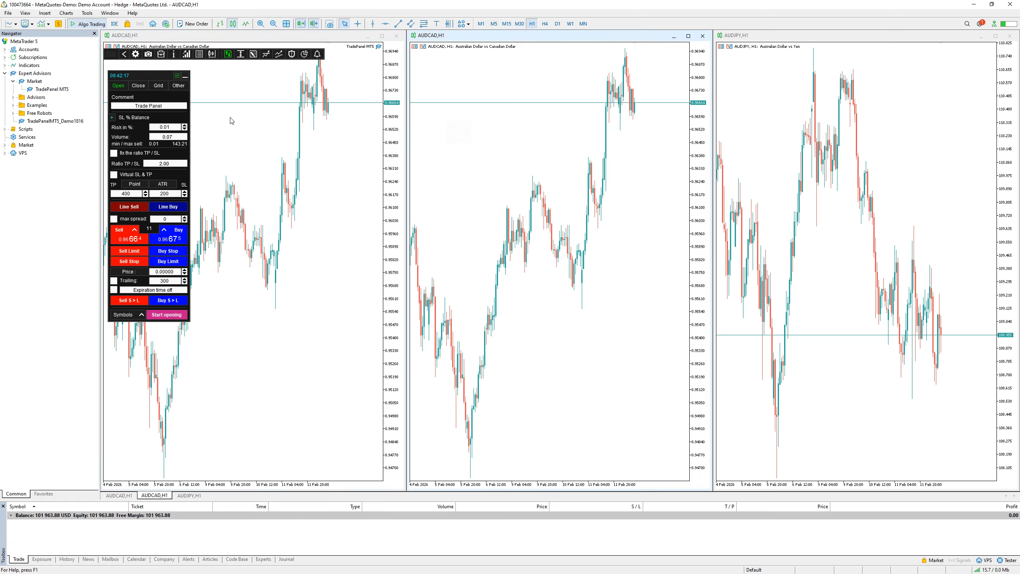
click(58, 91)
right_click(58, 91)
click(69, 97)
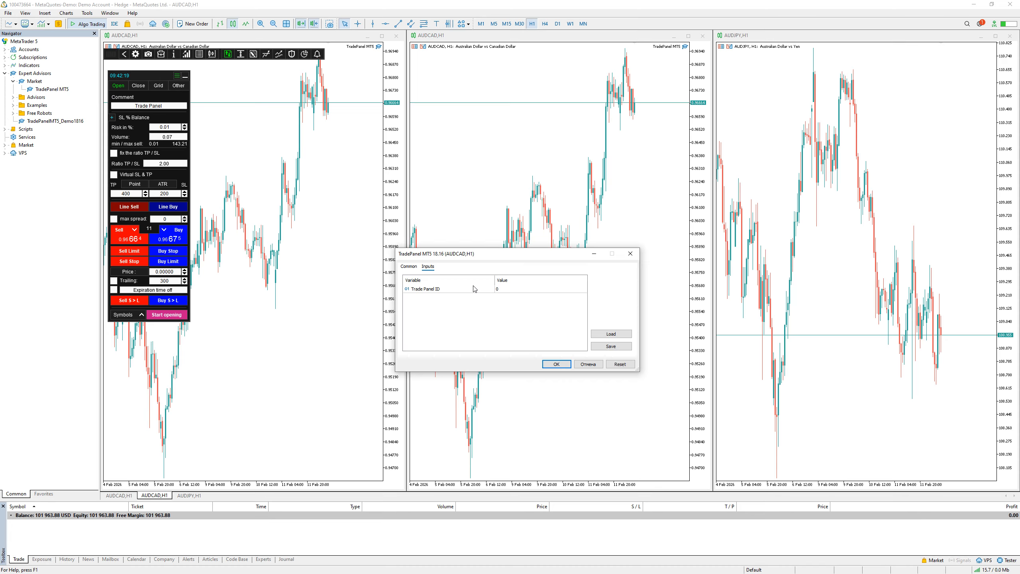
double_click(498, 288)
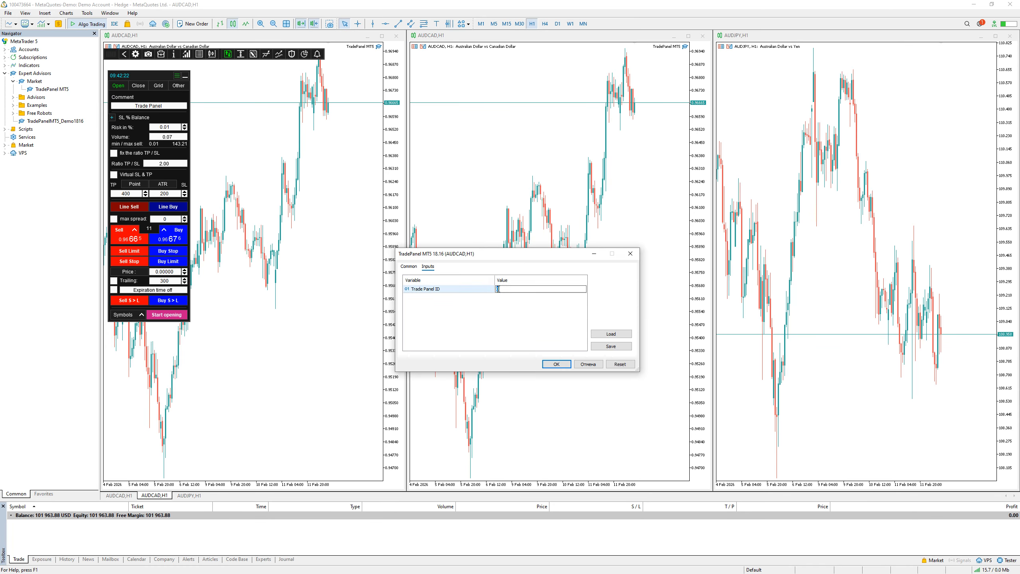
text(7)
click(560, 365)
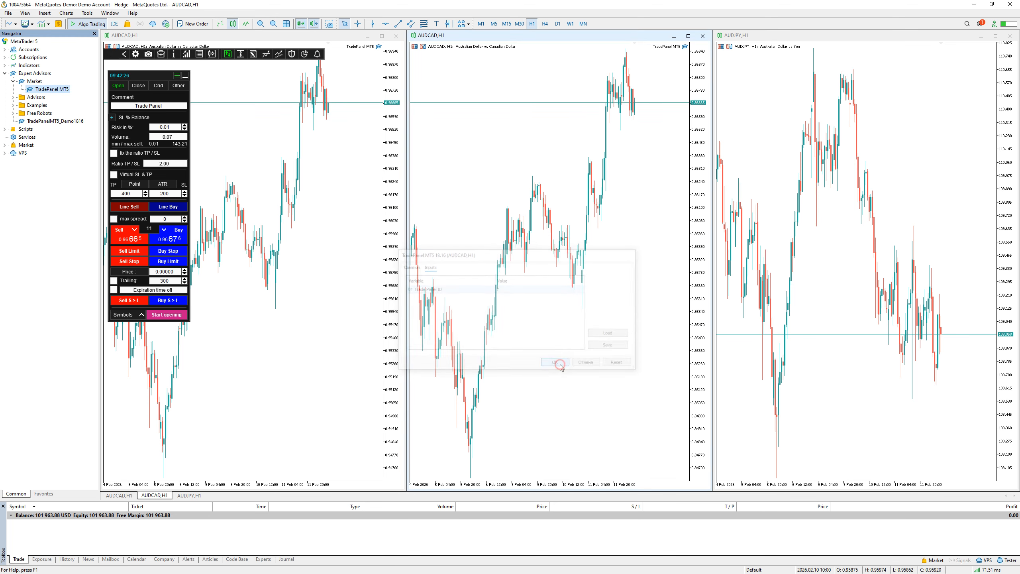
Attach TradePanel MT5 to the AUDJPY chart with the Trade Panel ID input set to 9
click(797, 246)
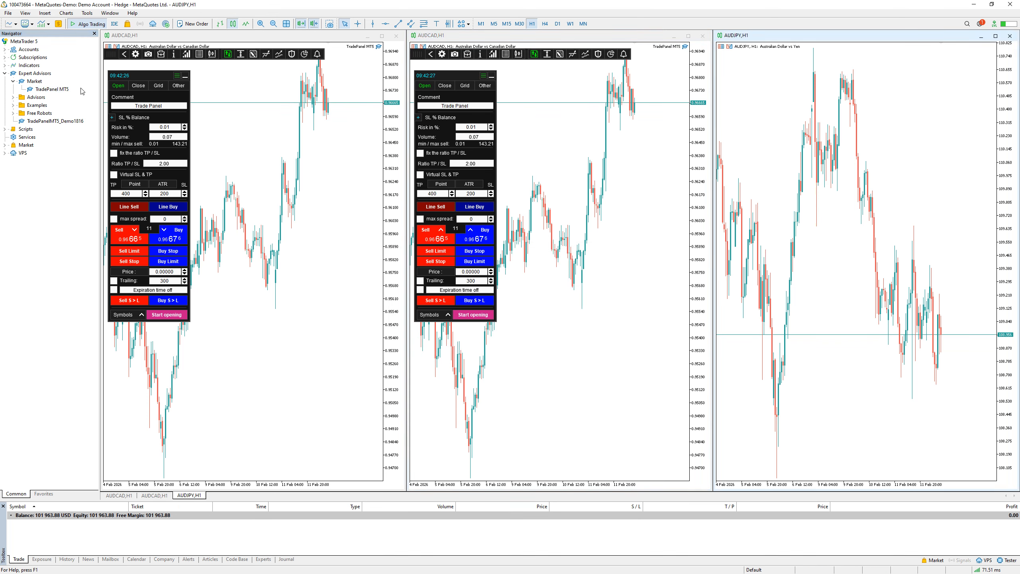
right_click(48, 90)
click(55, 94)
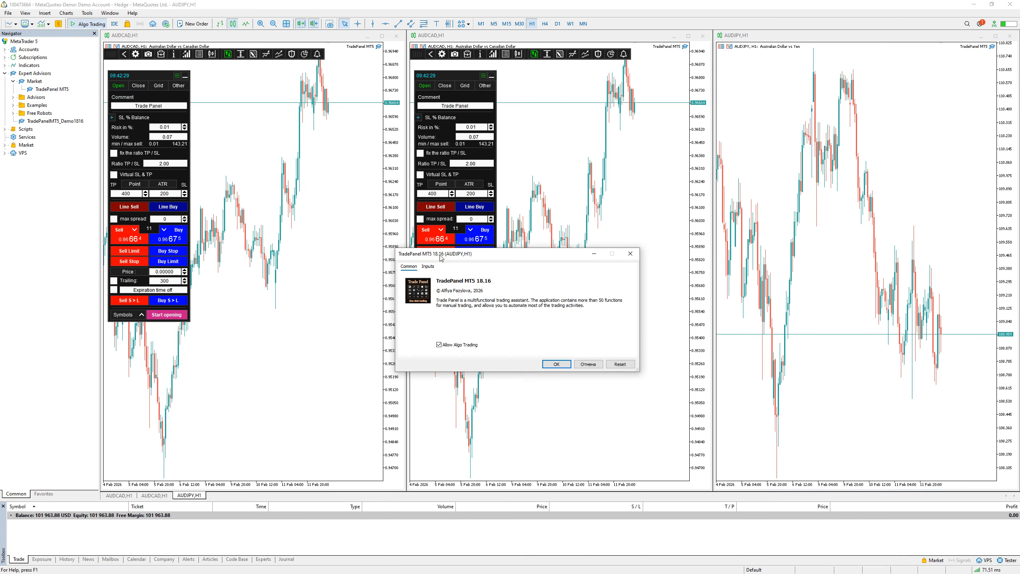
drag(489, 257, 709, 229)
click(633, 237)
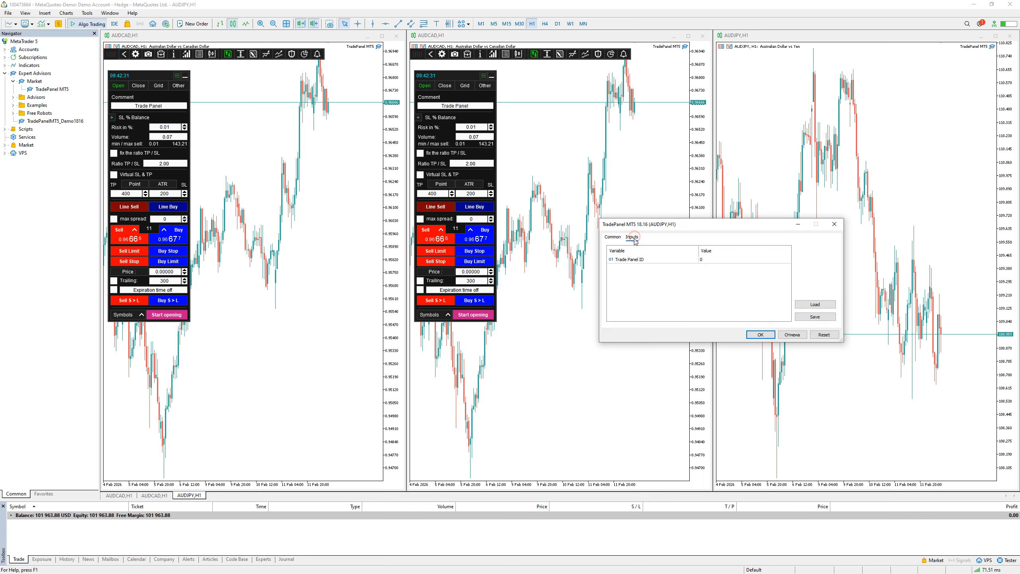
click(708, 259)
click(709, 259)
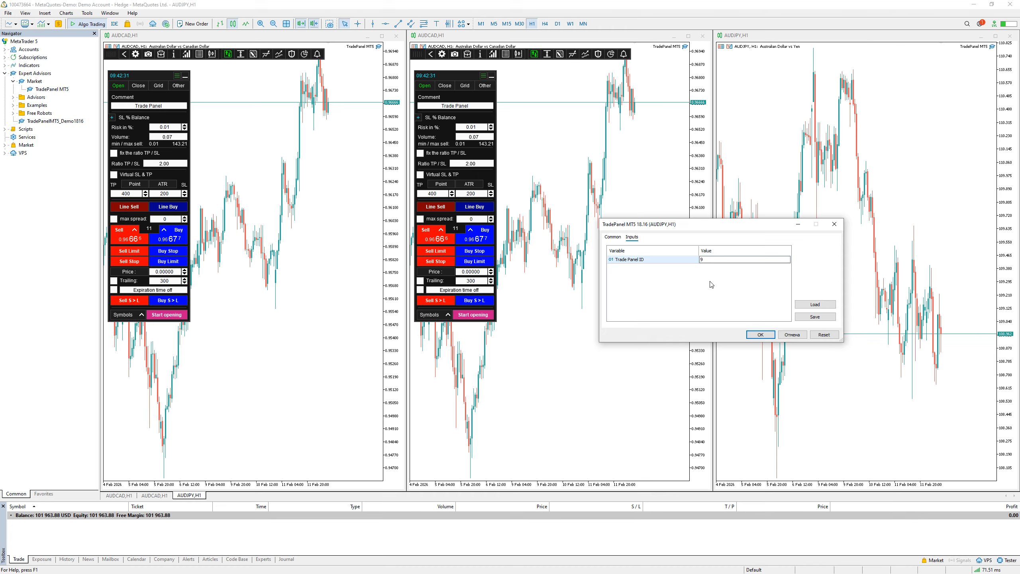
click(759, 335)
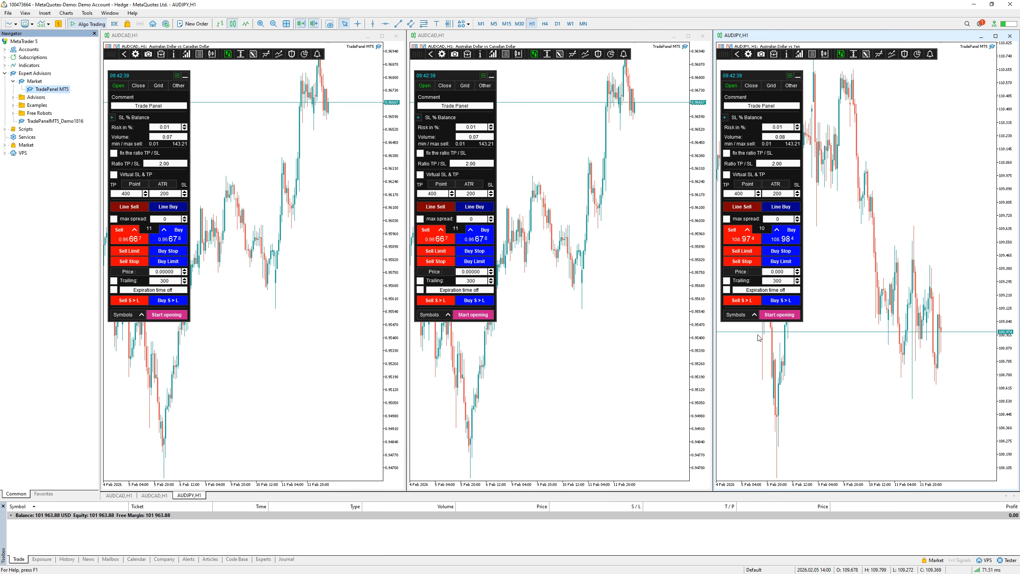
Maximize the first AUDCAD chart and set the magic number to 11 in its trade panel's general settings
click(137, 56)
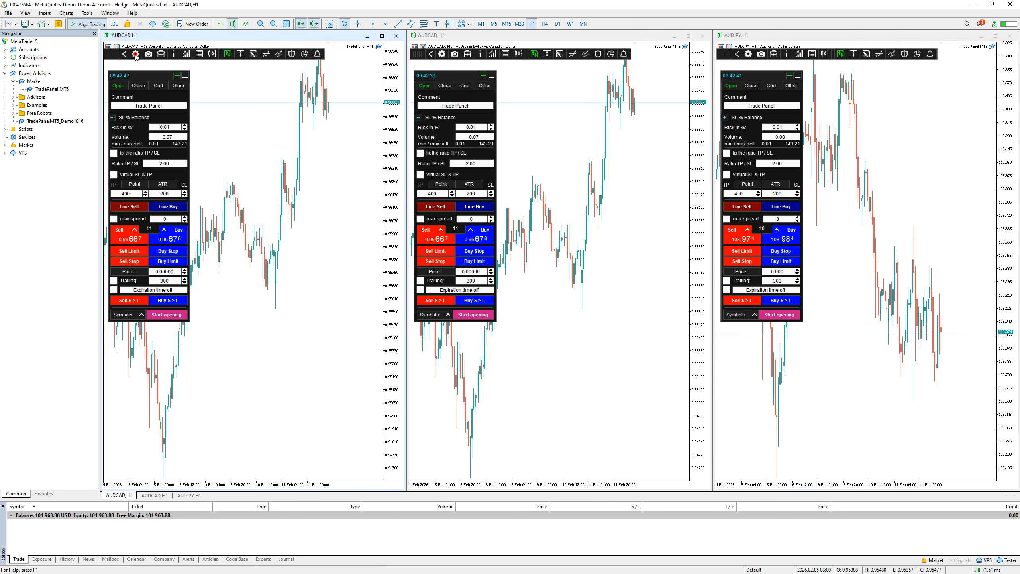
click(136, 56)
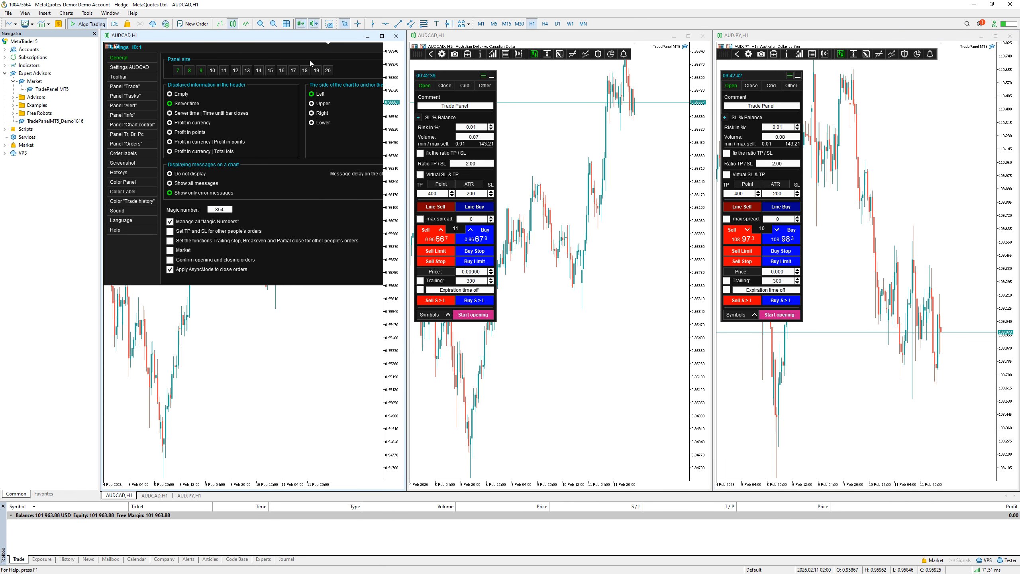
click(381, 36)
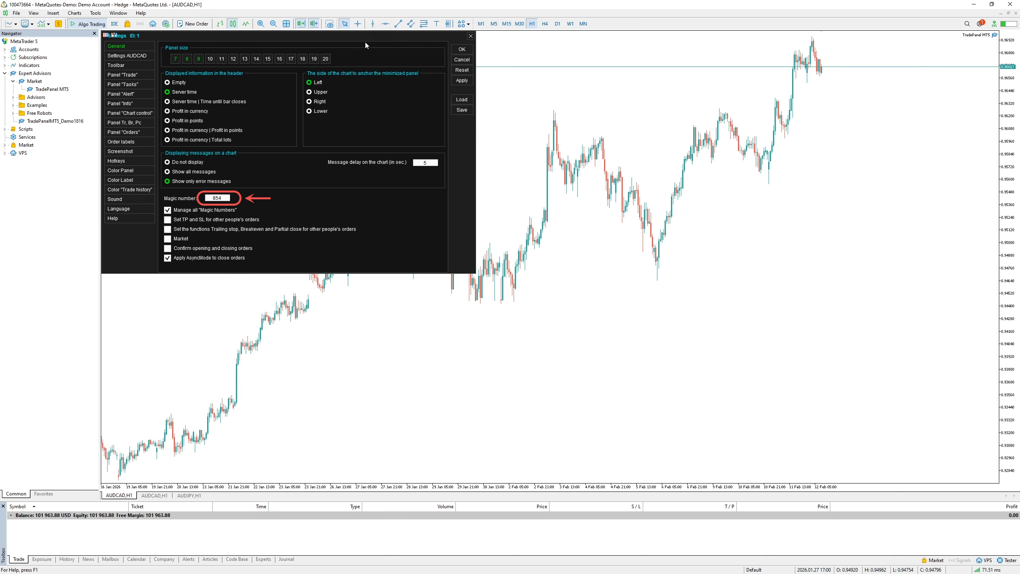
click(217, 198)
text(11)
key(Return)
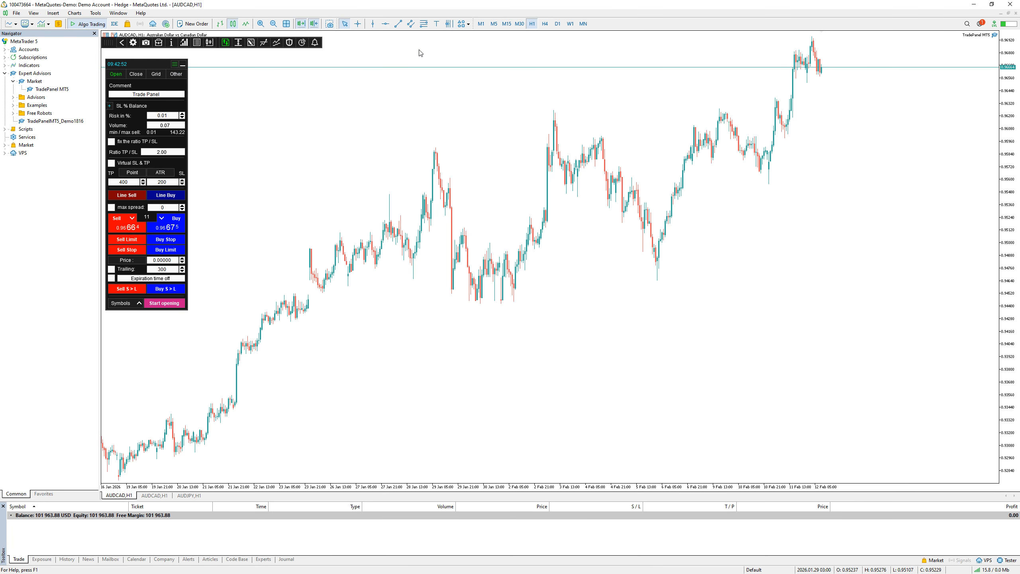
Tile the chart windows side by side again and reopen the first AUDCAD panel's settings
click(118, 12)
click(122, 57)
click(135, 54)
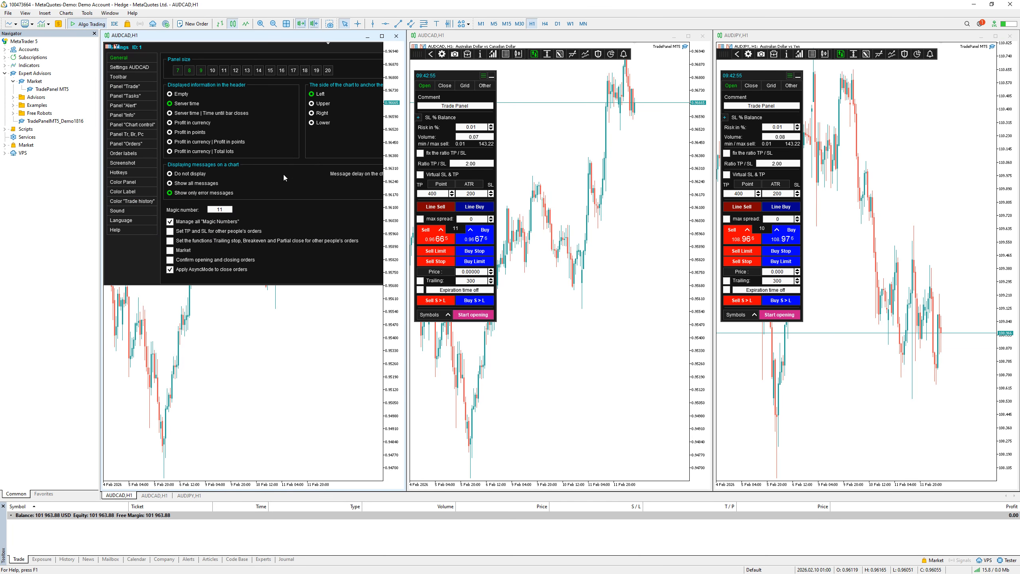
Set the magic number to 34 in the general settings of the middle AUDCAD chart's panel
click(441, 55)
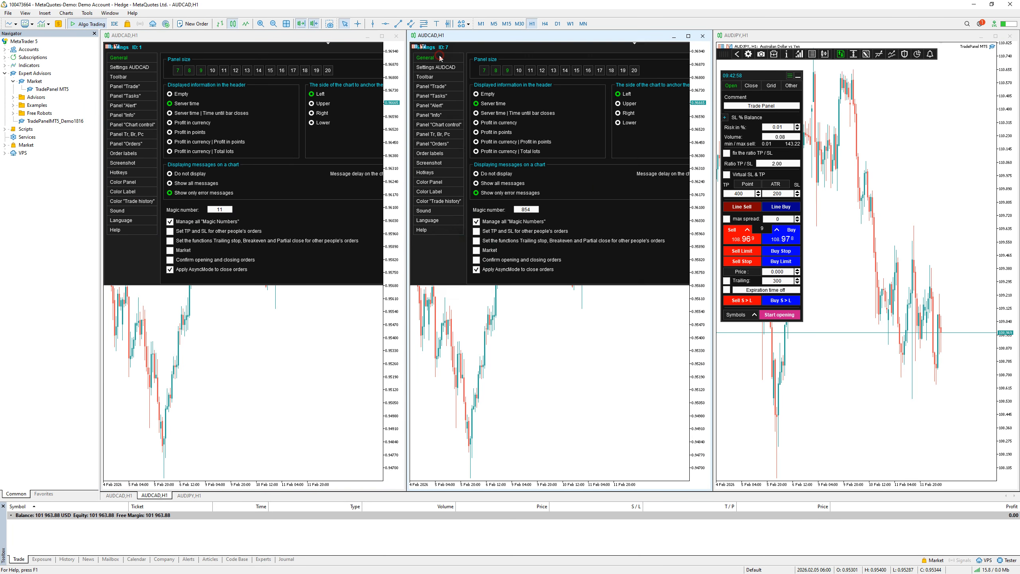
double_click(524, 209)
text(34)
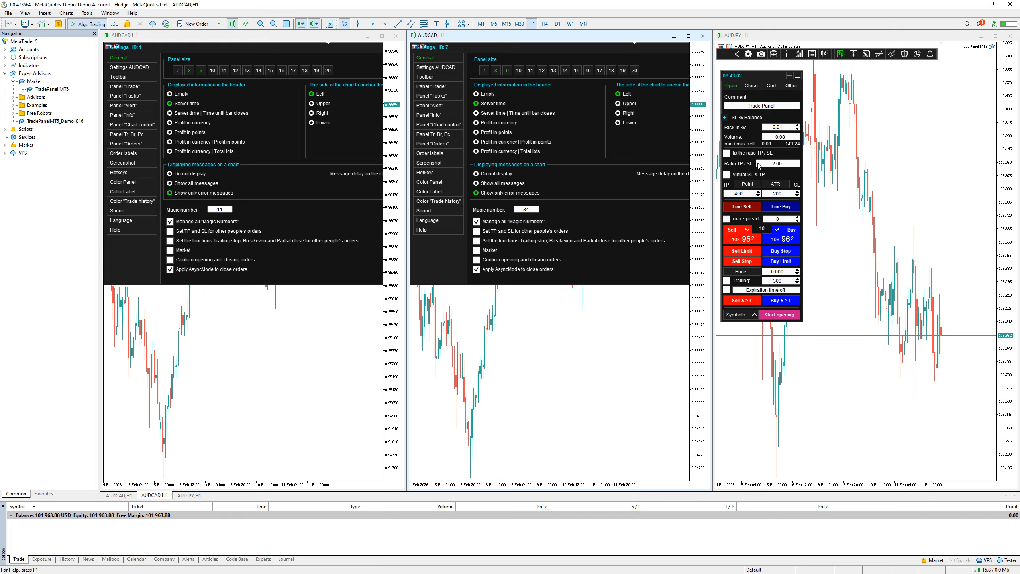
Set the magic number to 43 in the general settings of the AUDJPY chart's panel
click(748, 54)
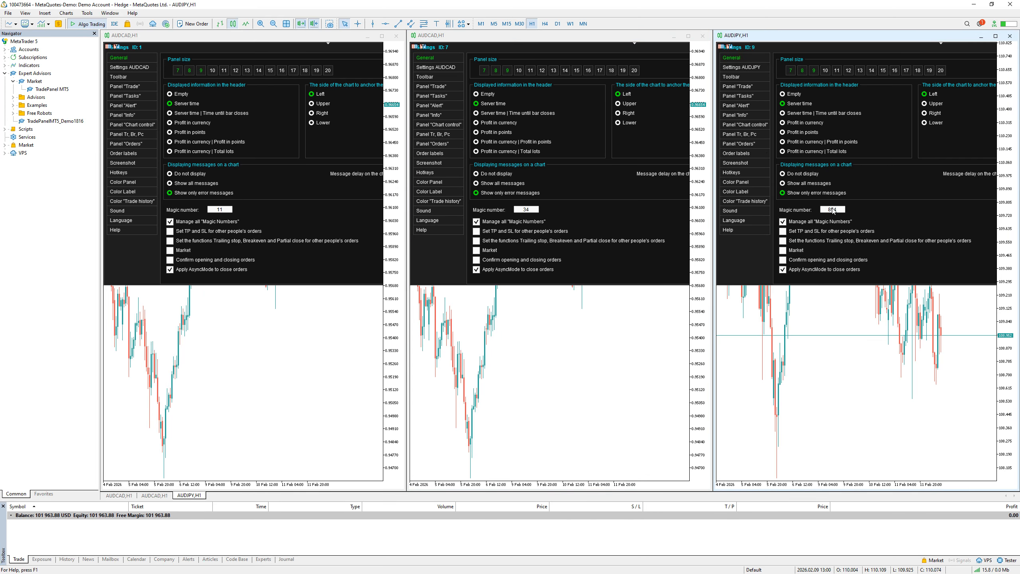
double_click(831, 210)
text(43)
Move the settings windows of both AUDCAD panels until their confirmation controls are reachable, and confirm the settings
drag(366, 53, 229, 67)
click(327, 72)
drag(529, 52, 476, 58)
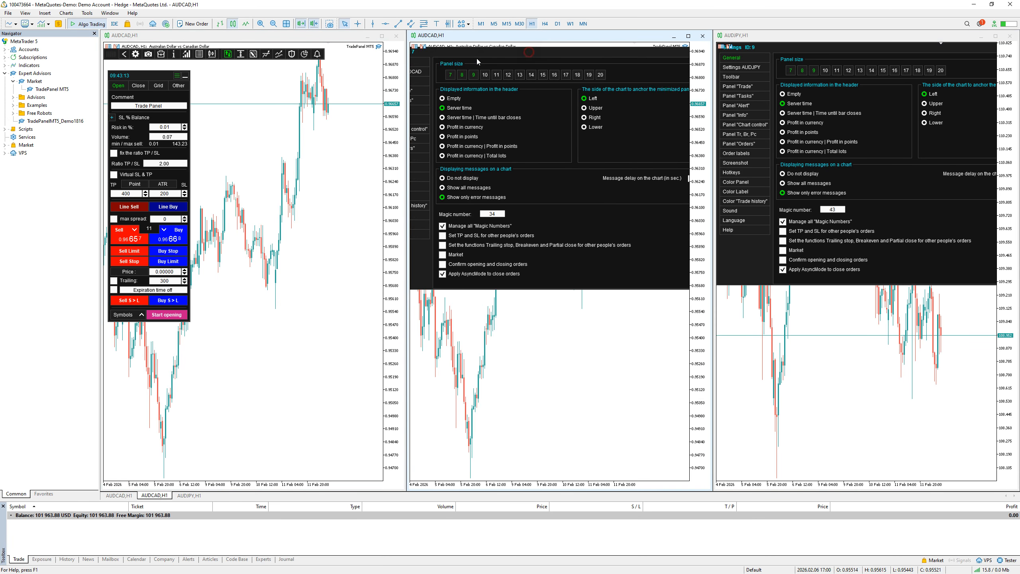
click(679, 80)
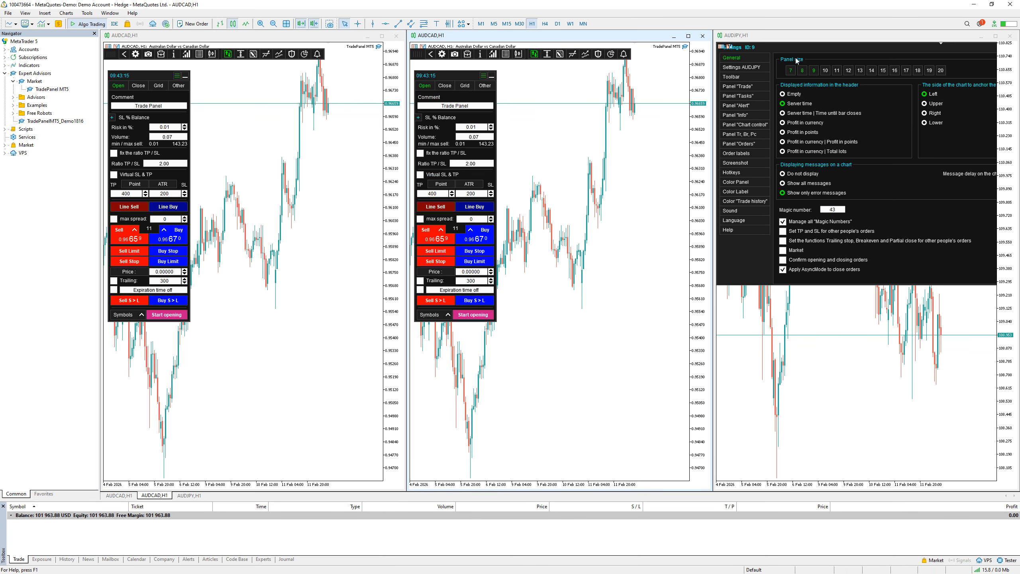